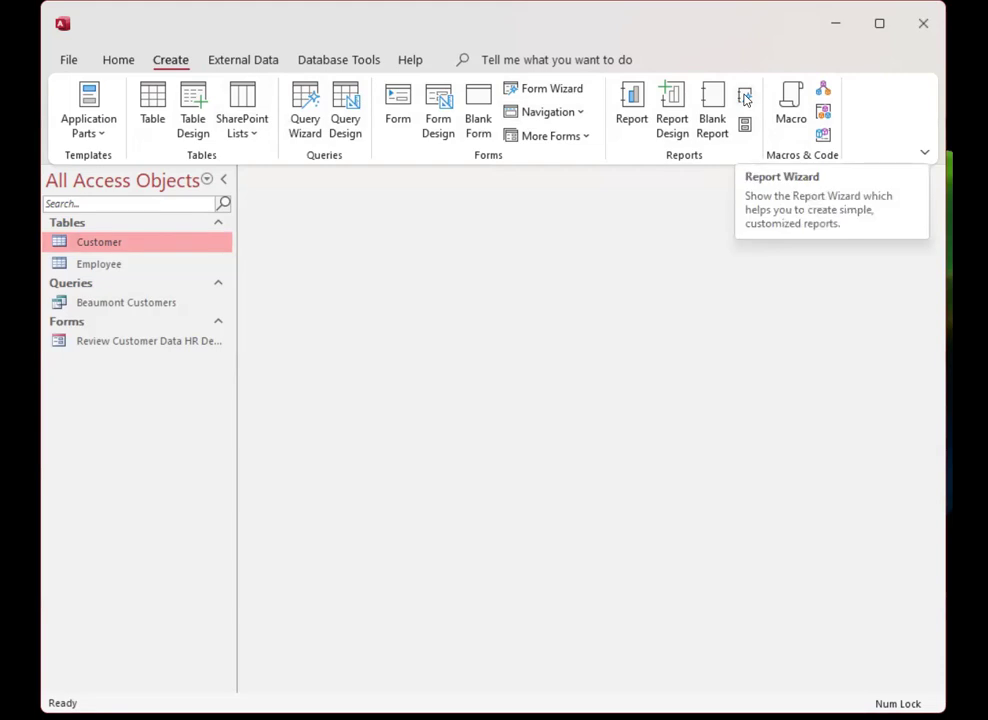
- Start the Report Wizard on the Customer table and add FirstName, LastName, Phone and Balance
{"action": "left_click", "coordinate": [745, 98]}
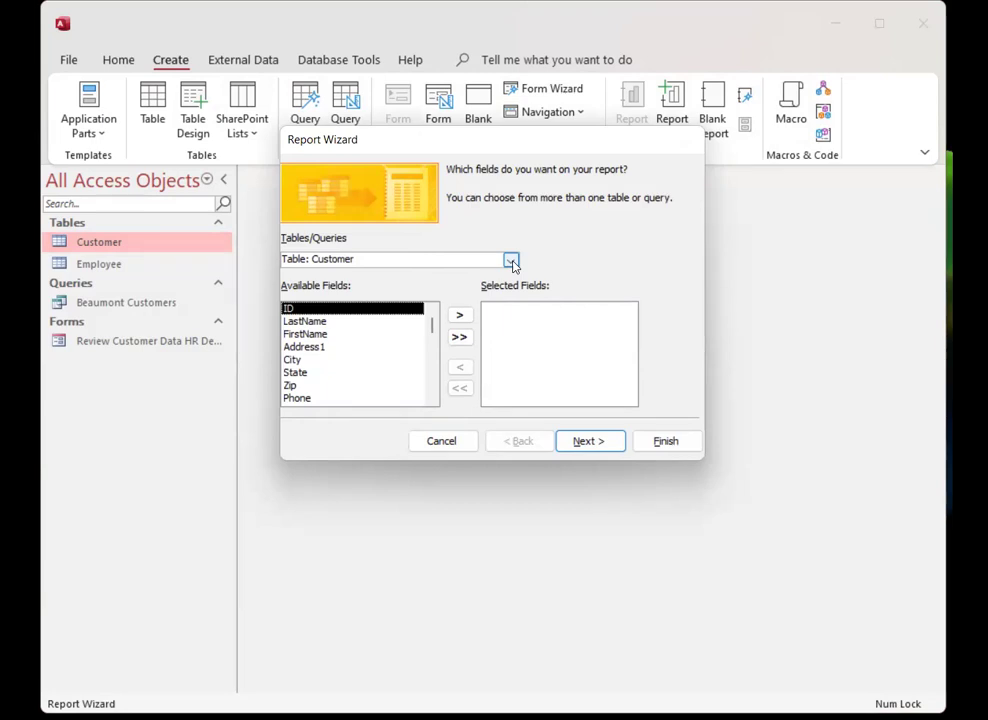
{"action": "left_click", "coordinate": [511, 260]}
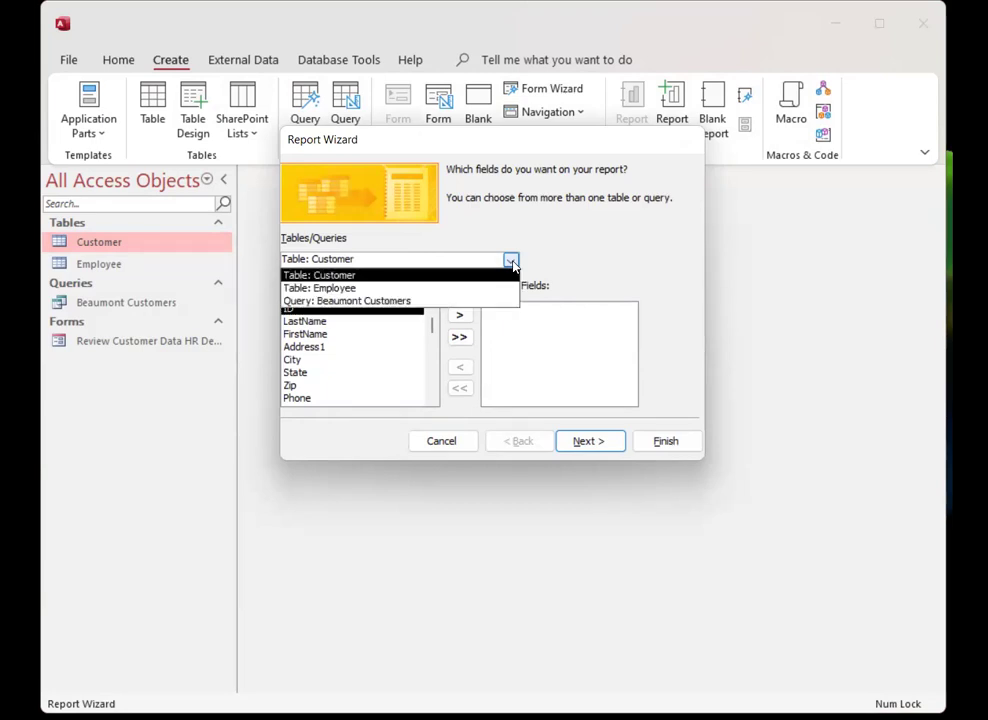
{"action": "left_click", "coordinate": [511, 260]}
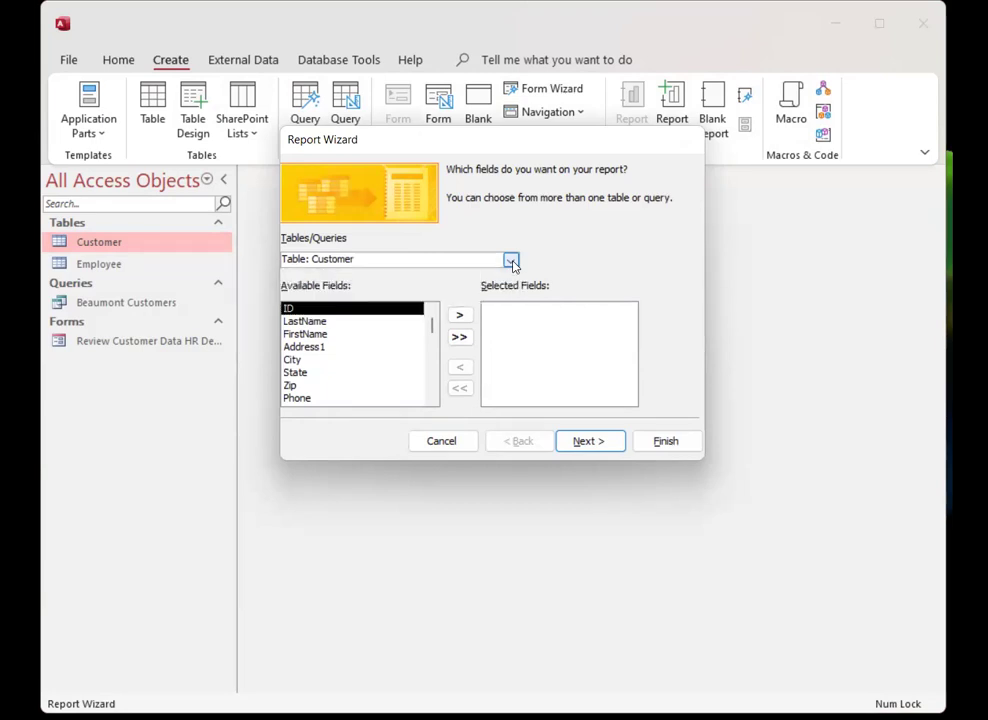
{"action": "left_click", "coordinate": [305, 334]}
{"action": "left_click", "coordinate": [460, 316]}
{"action": "left_click", "coordinate": [424, 323]}
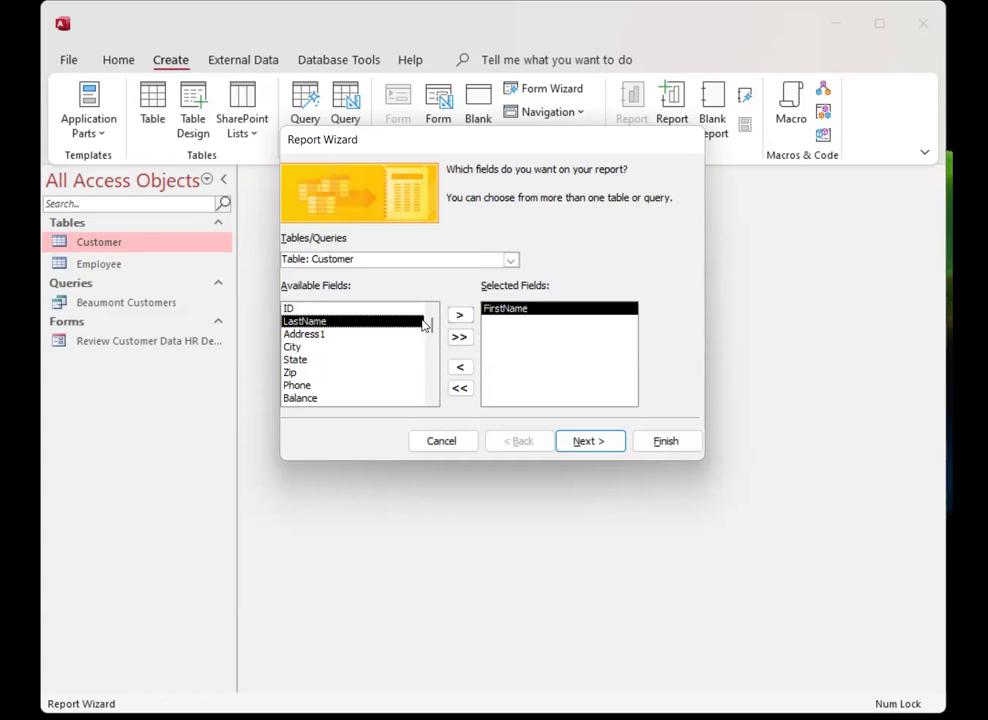
{"action": "left_click", "coordinate": [460, 315]}
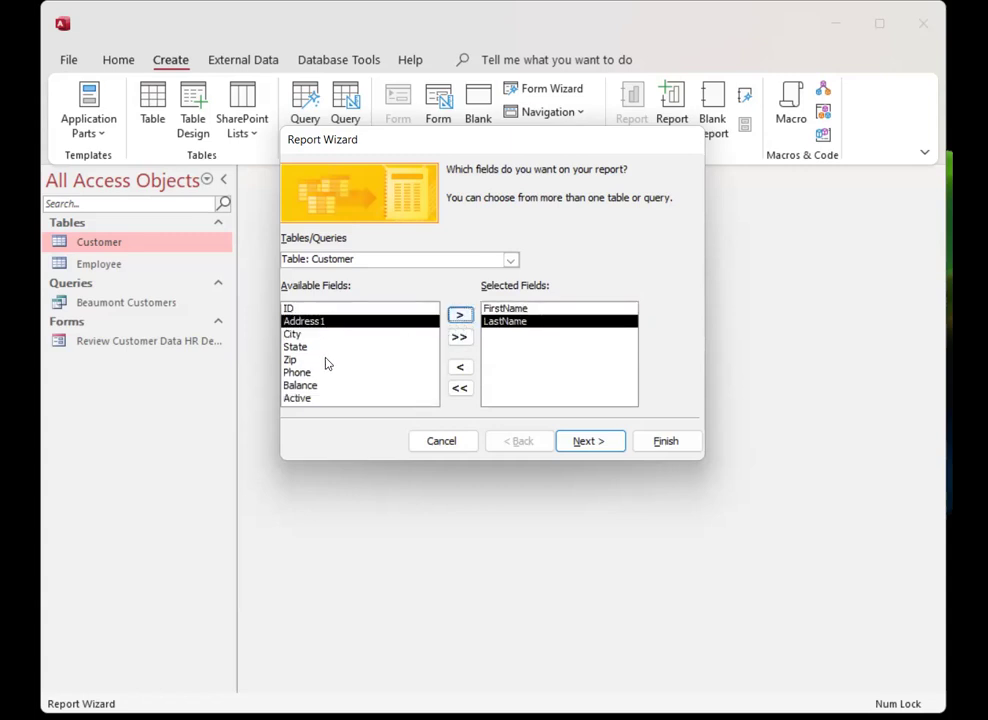
{"action": "left_click", "coordinate": [370, 372]}
{"action": "left_click", "coordinate": [461, 317]}
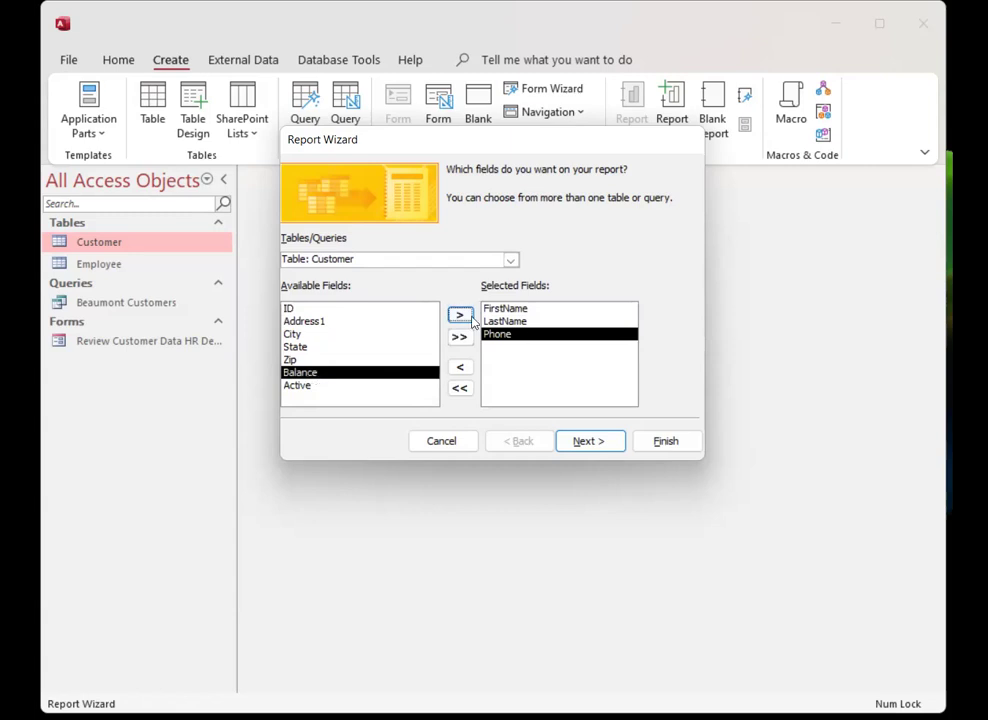
{"action": "left_click", "coordinate": [459, 315]}
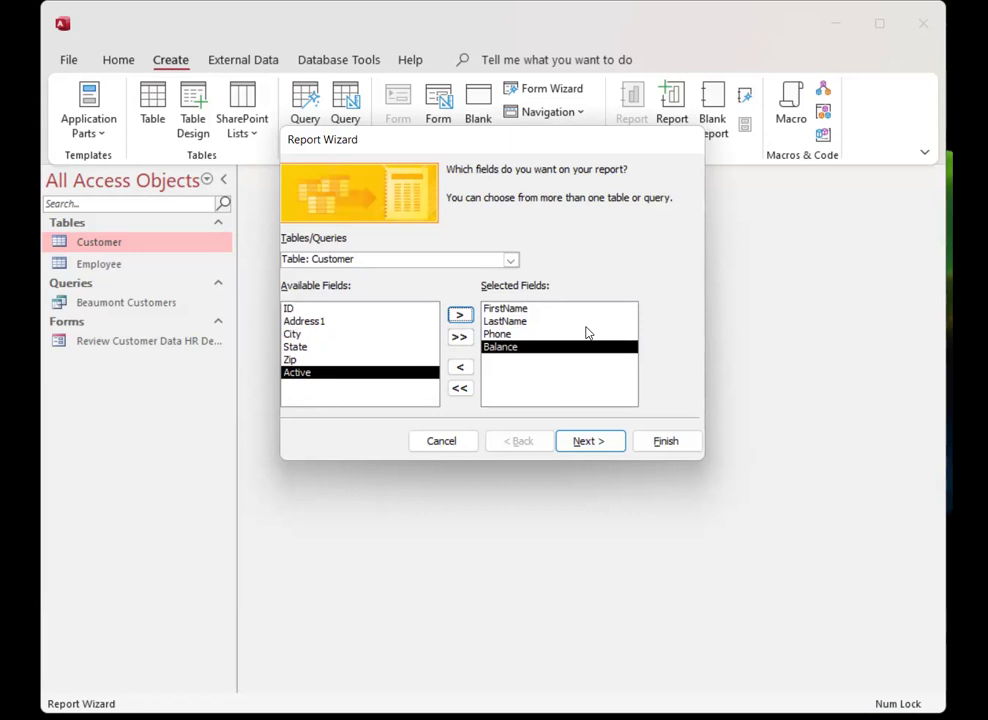
- Skip grouping, sort ascending by LastName, and keep the Tabular portrait layout
{"action": "left_click", "coordinate": [589, 441]}
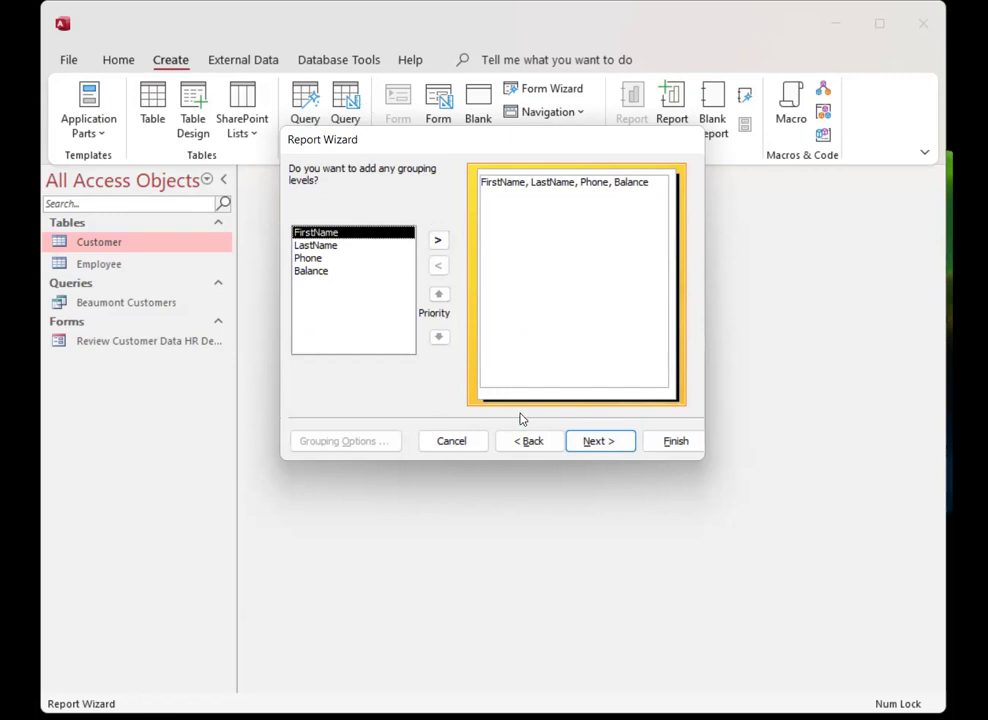
{"action": "left_click", "coordinate": [600, 441]}
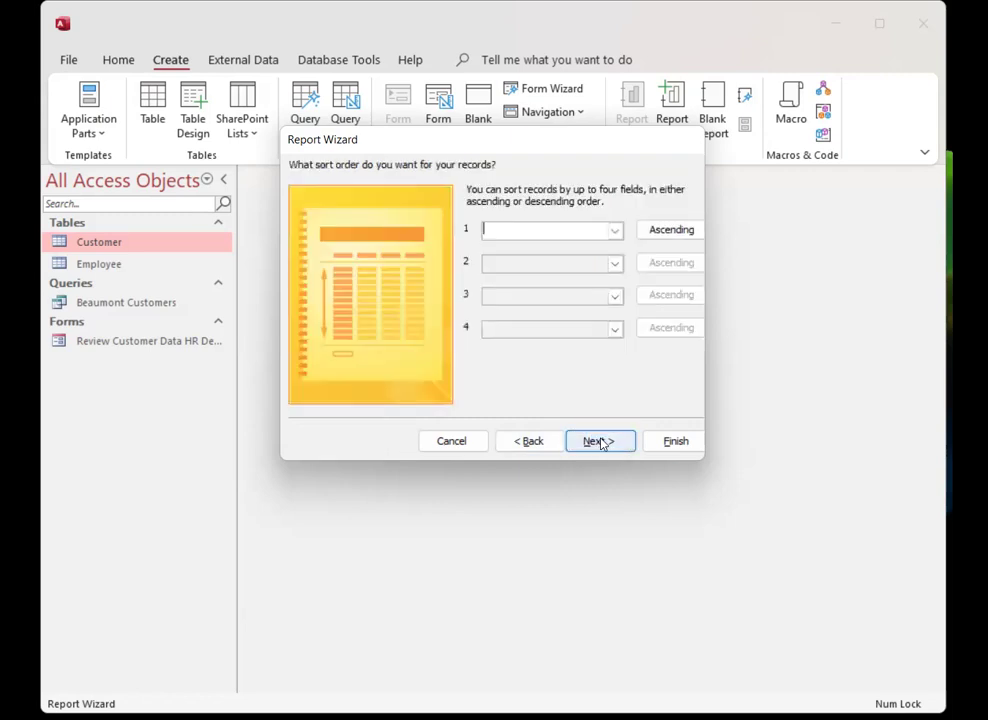
{"action": "left_click", "coordinate": [614, 231]}
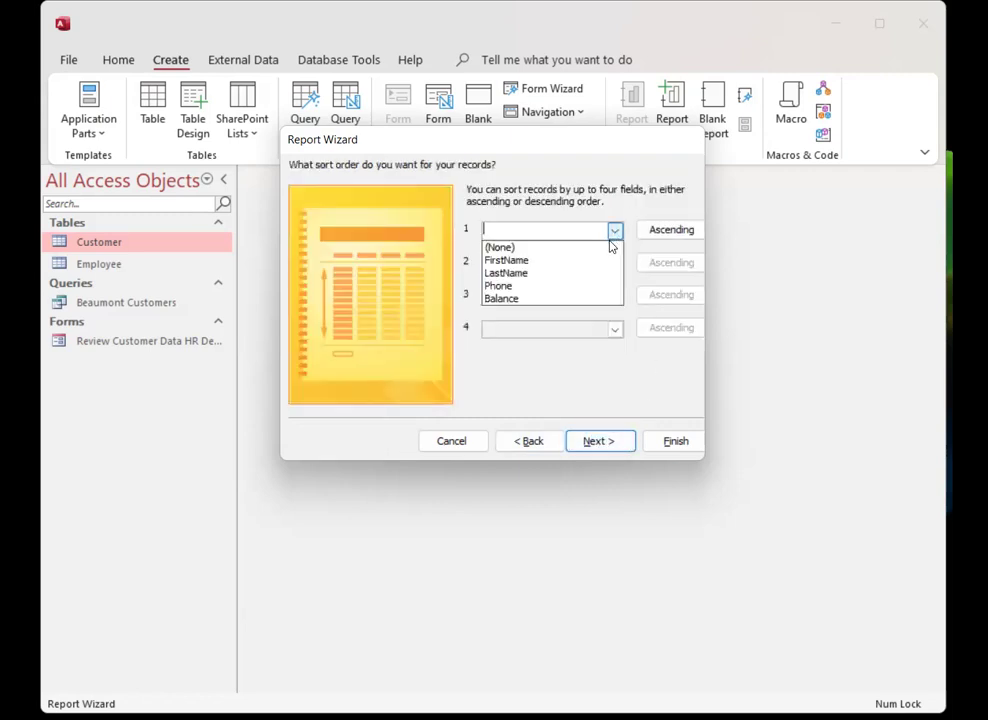
{"action": "left_click", "coordinate": [597, 274]}
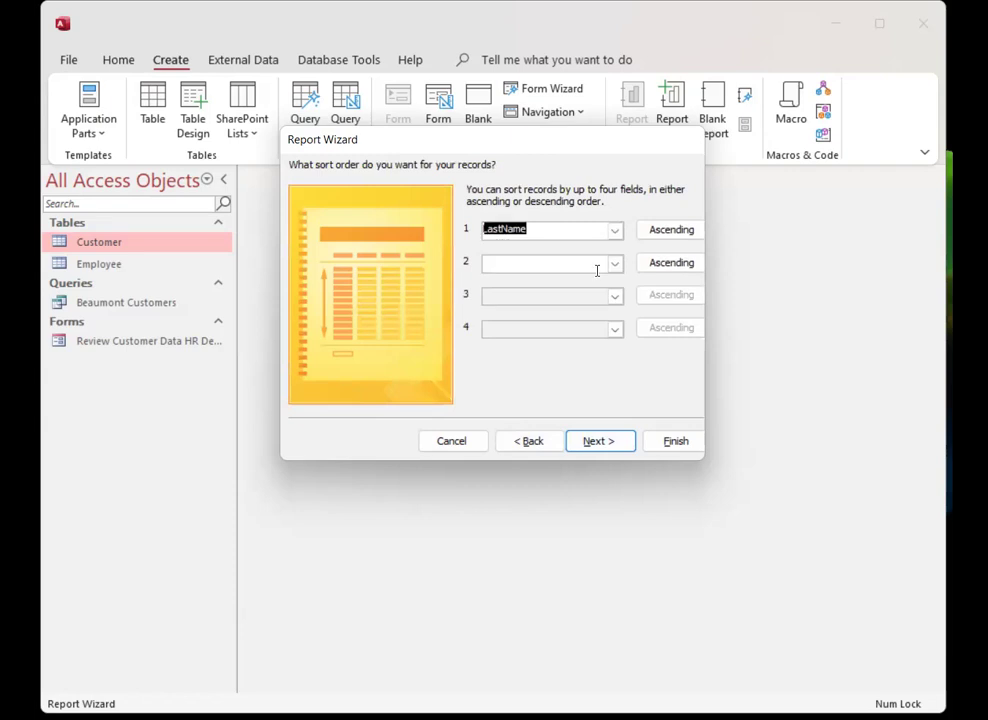
{"action": "left_click", "coordinate": [603, 443]}
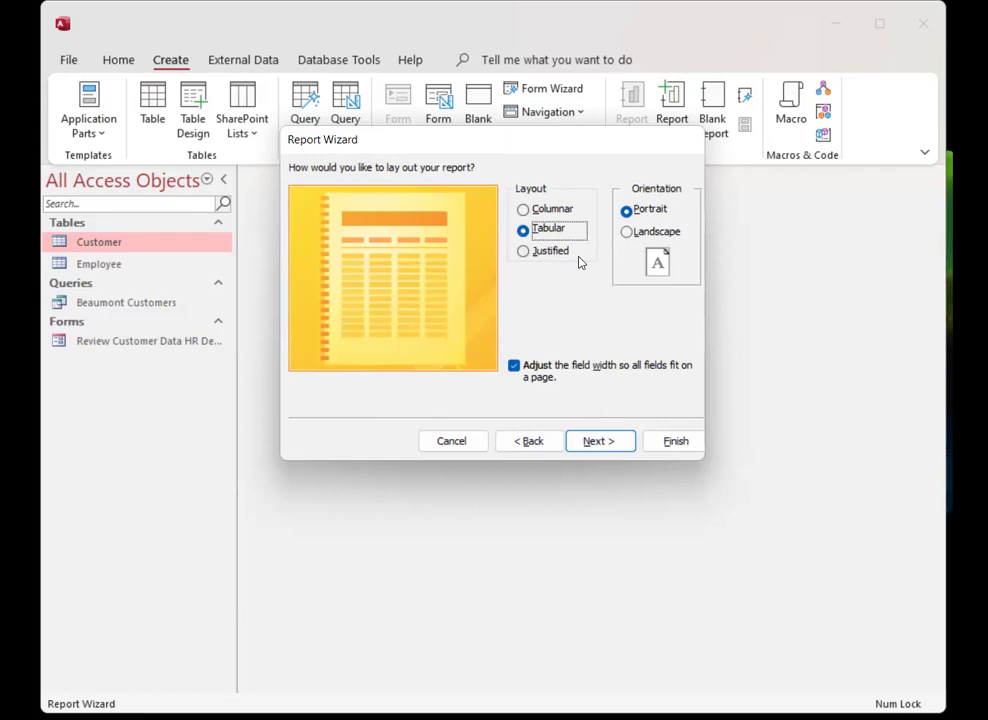
{"action": "left_click", "coordinate": [600, 441]}
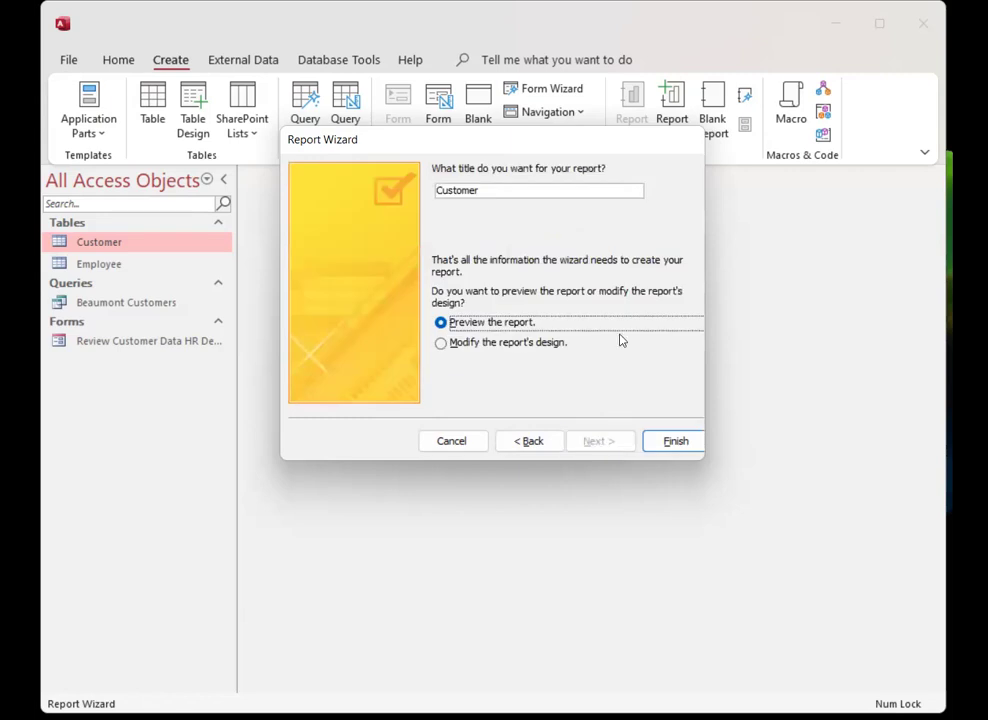
- Extend the report title to 'Customer List Phone List For Sales Reps'
{"action": "left_click", "coordinate": [515, 190]}
{"action": "type", "text": "List "}
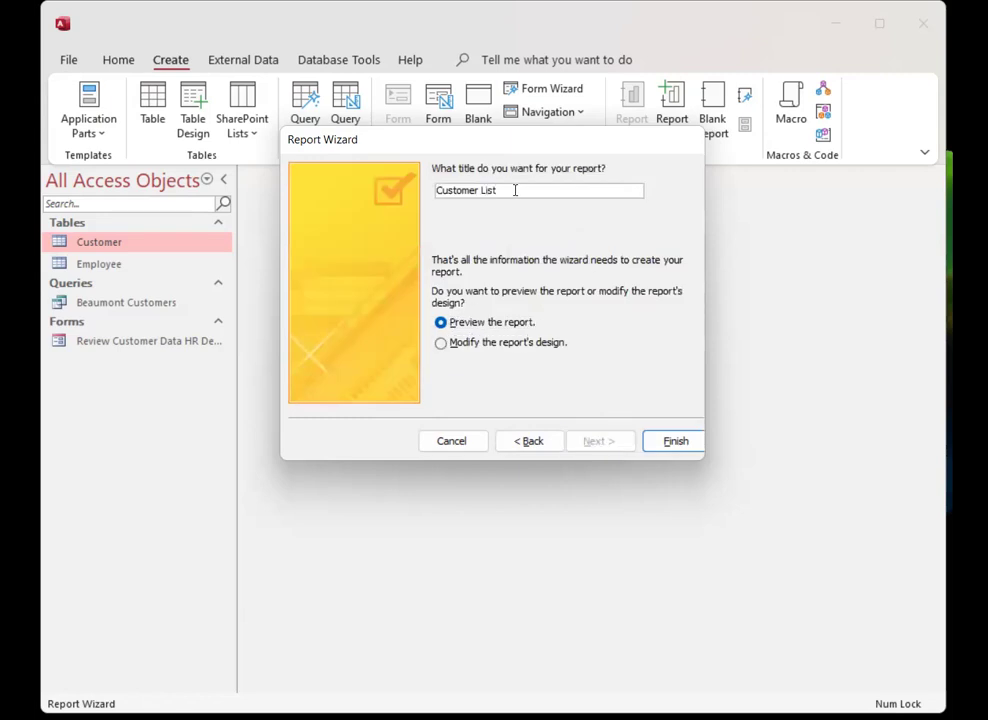
{"action": "type", "text": "Phone liost"}
{"action": "key", "text": "BackSpace"}
{"action": "key", "text": "BackSpace"}
{"action": "key", "text": "BackSpace"}
{"action": "key", "text": "BackSpace"}
{"action": "key", "text": "BackSpace"}
{"action": "key", "text": "BackSpace"}
{"action": "type", "text": "List For Sales Reps"}
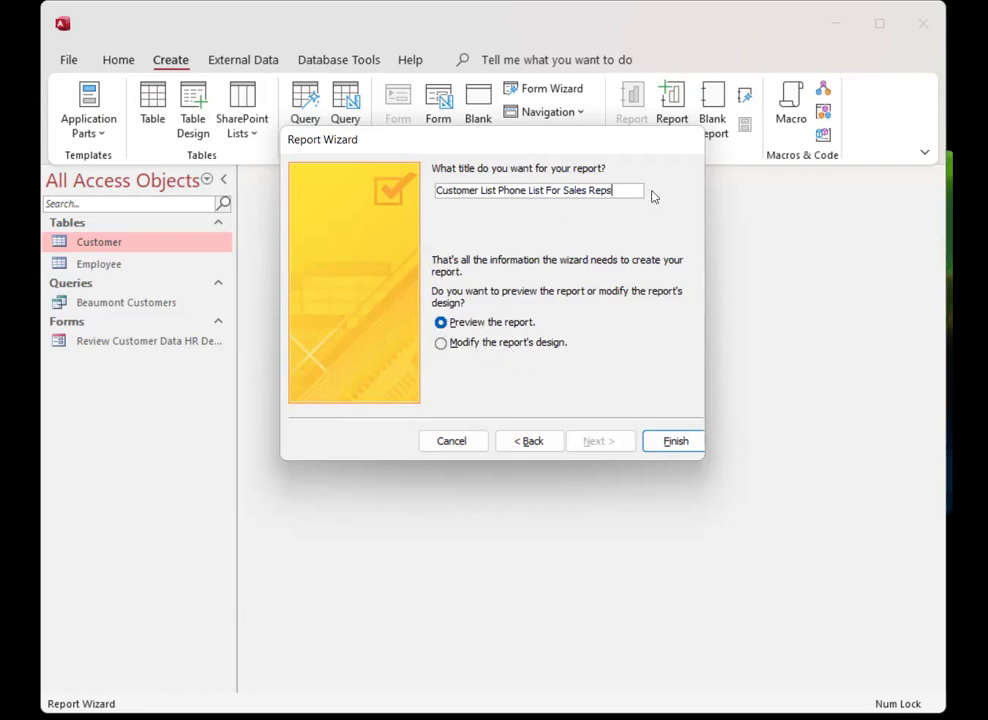
{"action": "left_click_drag", "start_coordinate": [620, 190], "coordinate": [412, 187]}
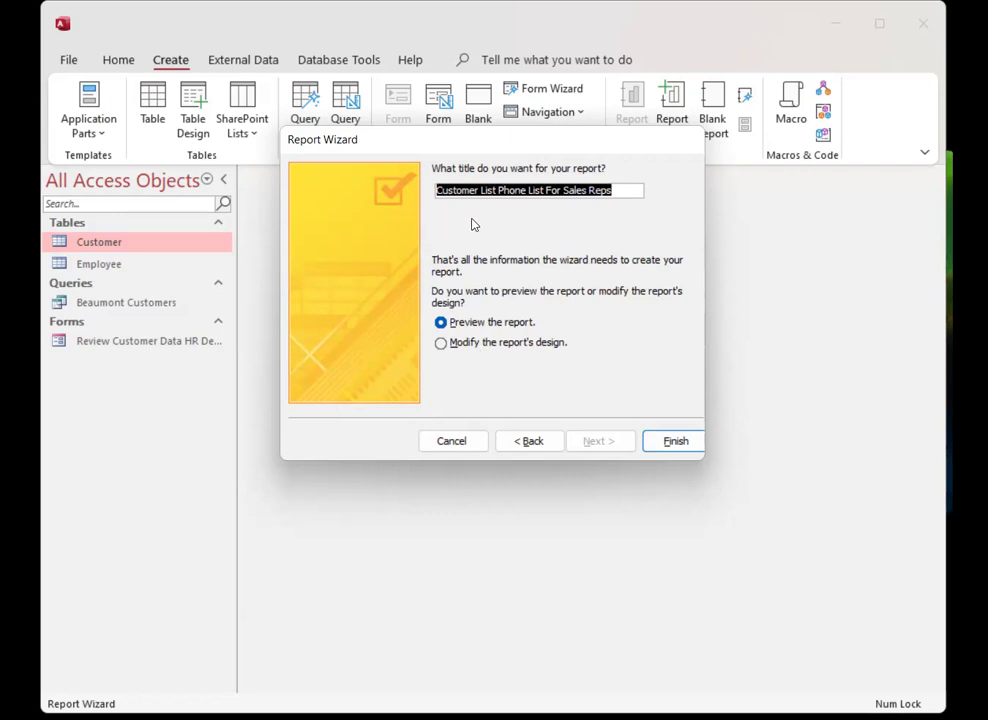
{"action": "left_click", "coordinate": [610, 190]}
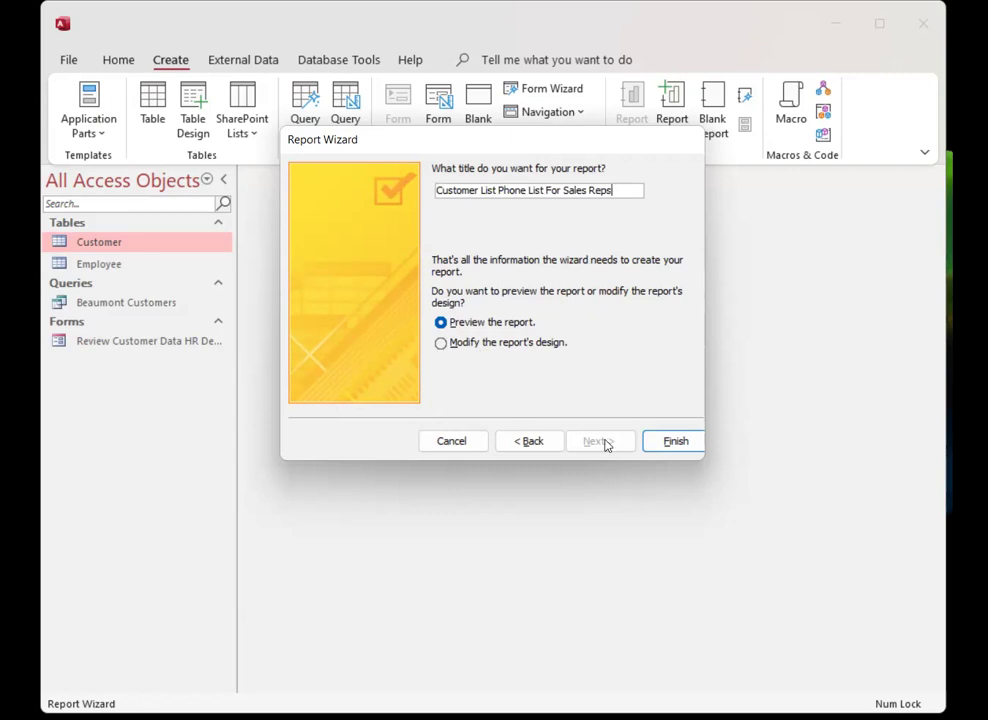
{"action": "left_click", "coordinate": [673, 443]}
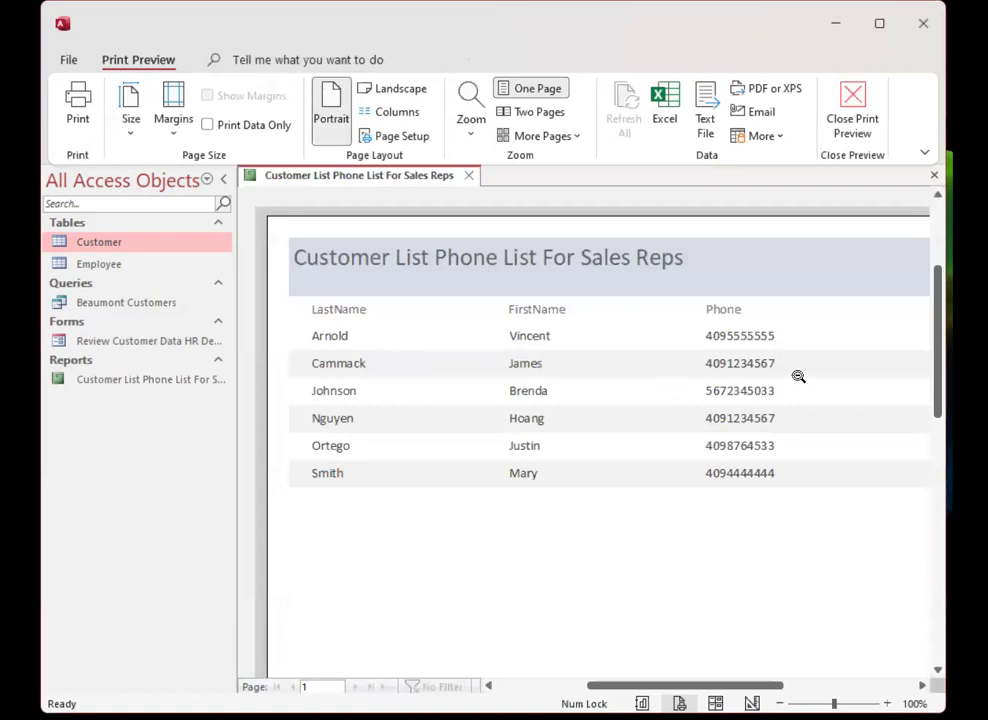
{"action": "left_click_drag", "start_coordinate": [938, 340], "coordinate": [944, 419]}
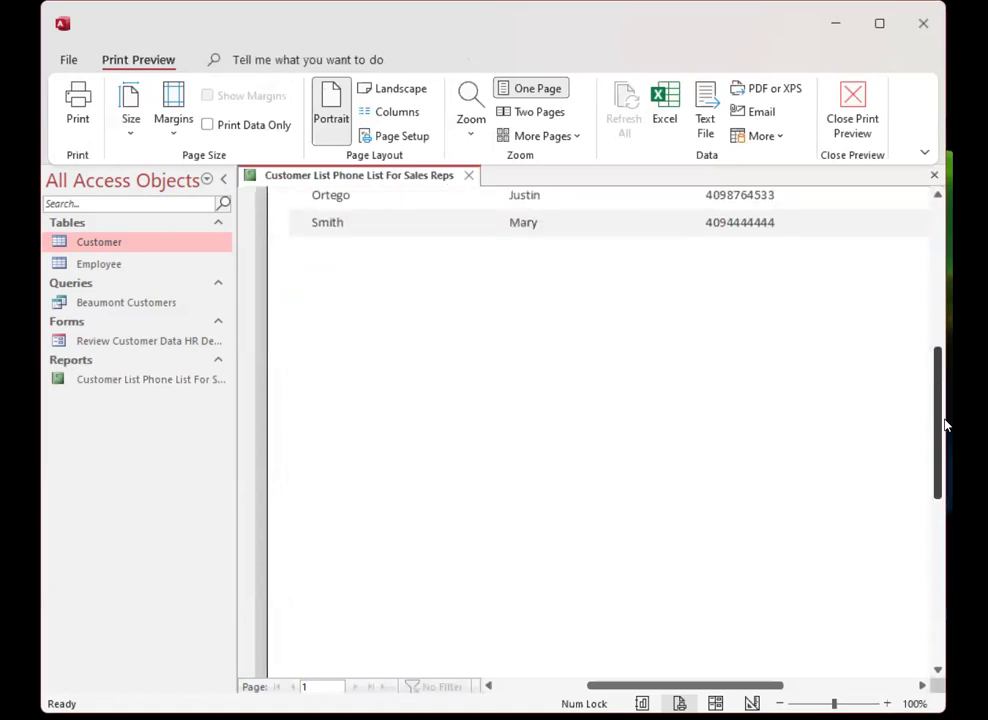
{"action": "scroll", "coordinate": [911, 304], "scroll_direction": "up", "scroll_amount": 5}
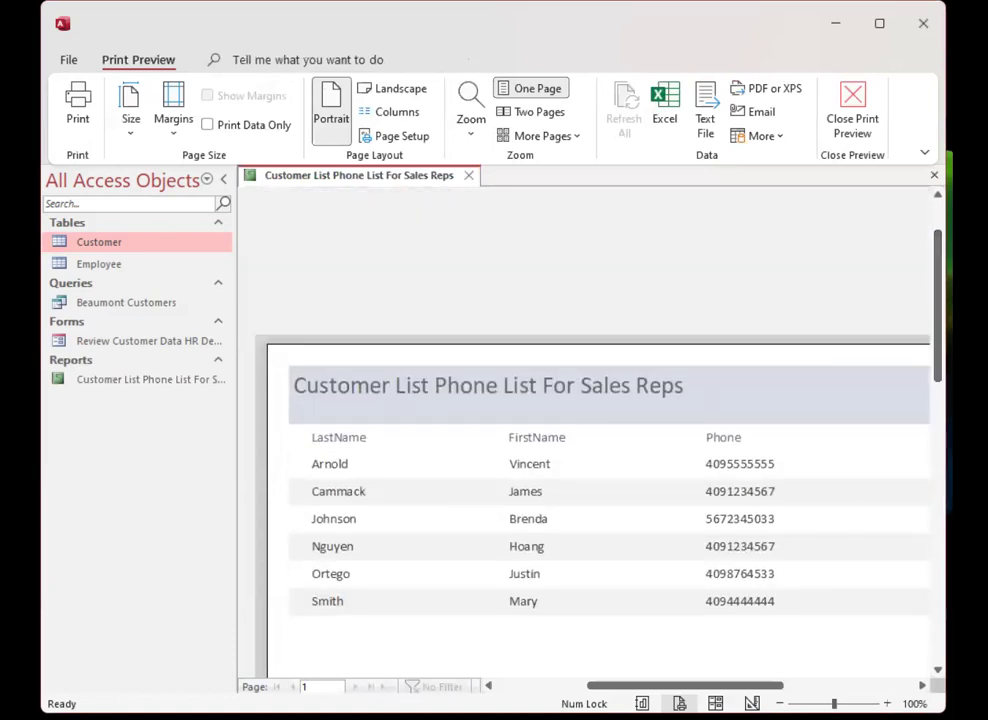
{"action": "mouse_move", "coordinate": [706, 686]}
{"action": "left_mouse_down"}
{"action": "mouse_move", "coordinate": [768, 689]}
{"action": "mouse_move", "coordinate": [692, 690]}
{"action": "mouse_move", "coordinate": [785, 690]}
{"action": "mouse_move", "coordinate": [695, 690]}
{"action": "left_mouse_up"}
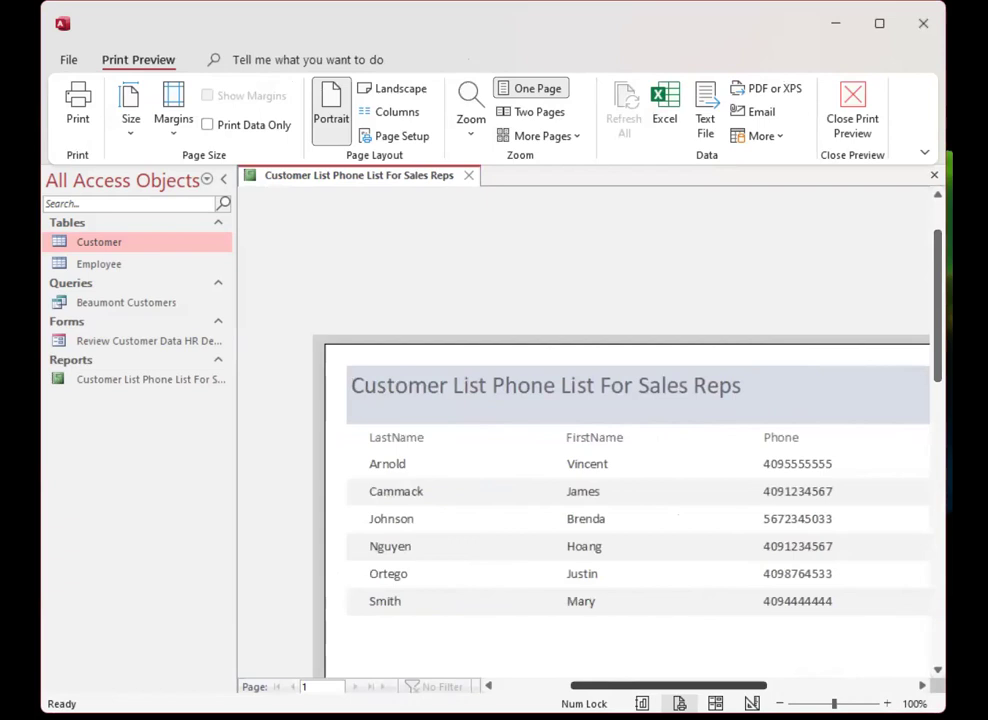
{"action": "scroll", "coordinate": [706, 552], "scroll_direction": "down", "scroll_amount": 5}
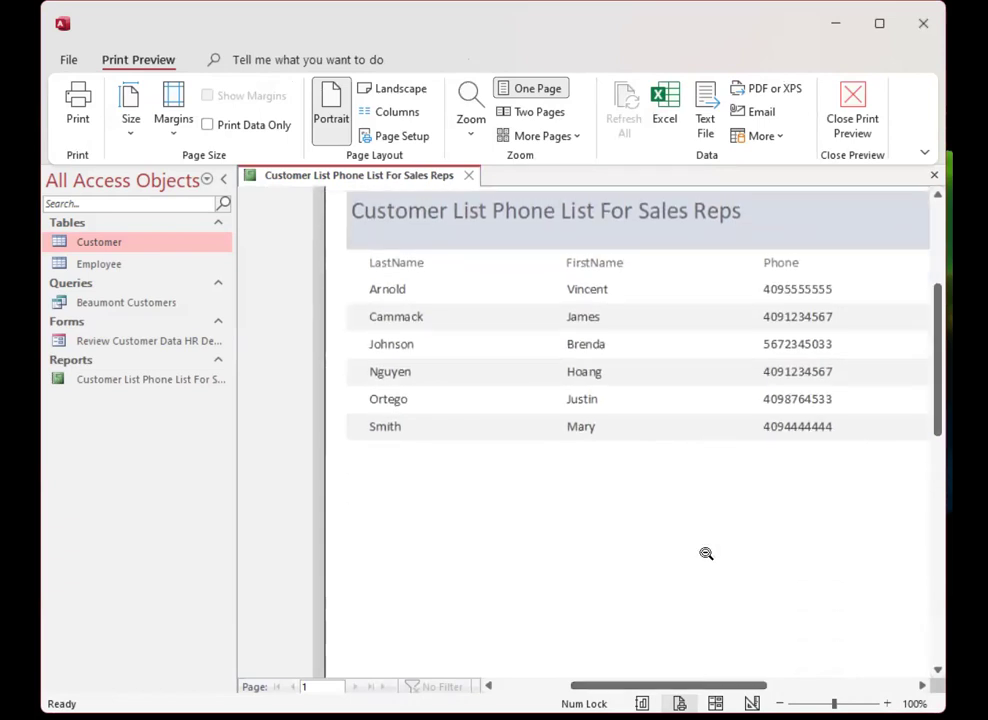
{"action": "scroll", "coordinate": [704, 550], "scroll_direction": "down", "scroll_amount": 5}
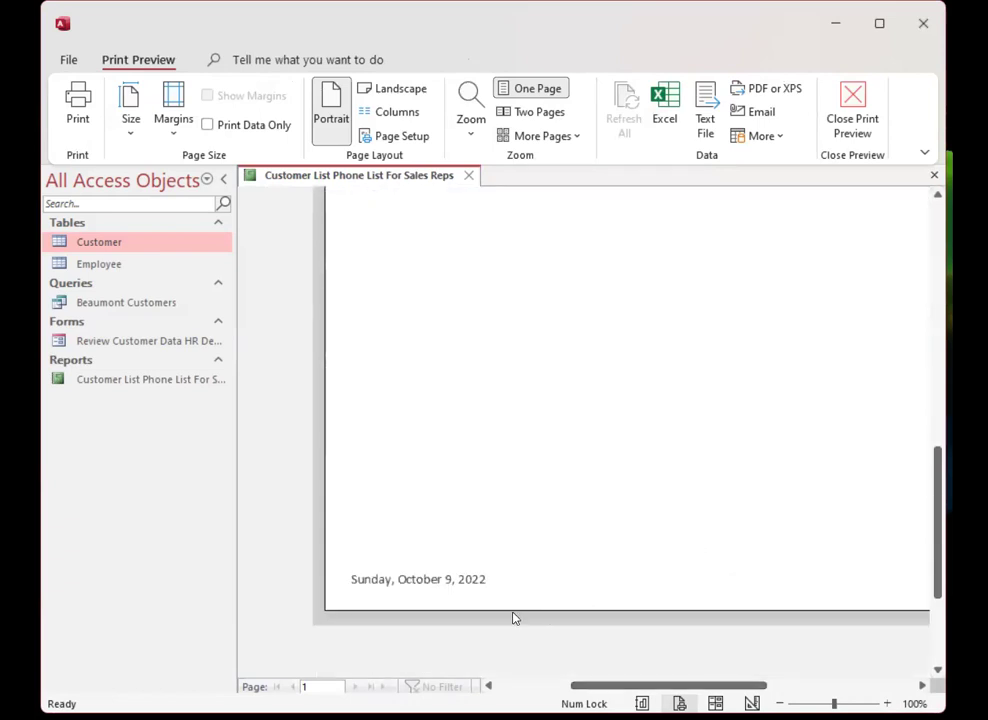
{"action": "scroll", "coordinate": [630, 400], "scroll_direction": "right", "scroll_amount": 5}
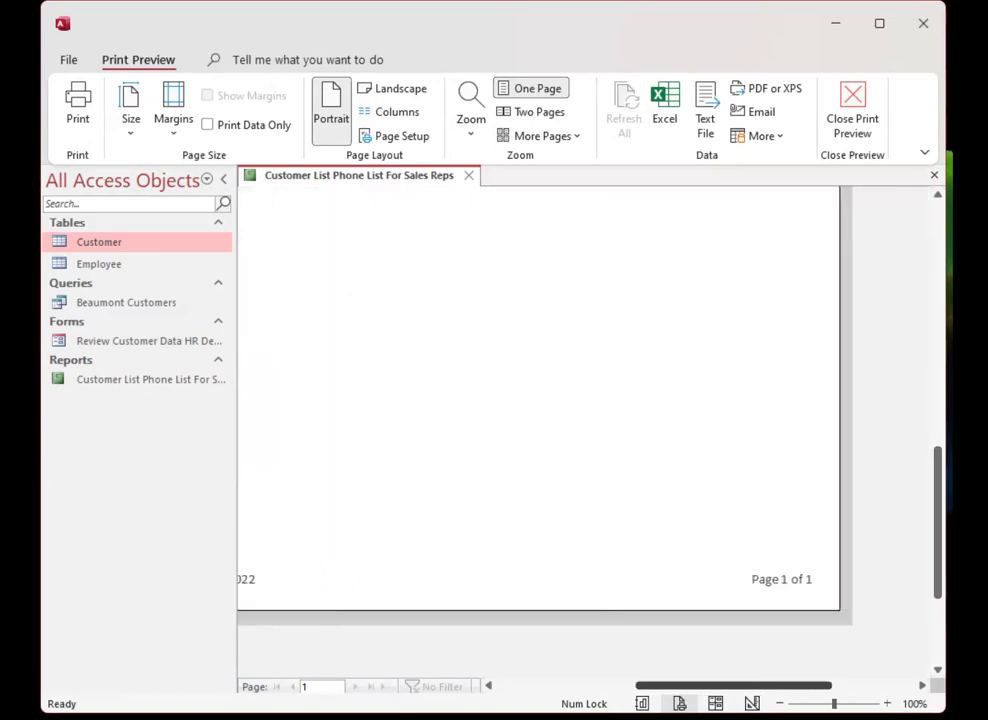
{"action": "scroll", "coordinate": [630, 400], "scroll_direction": "left", "scroll_amount": 8}
{"action": "scroll", "coordinate": [680, 400], "scroll_direction": "right", "scroll_amount": 1}
{"action": "scroll", "coordinate": [680, 400], "scroll_direction": "left", "scroll_amount": 4}
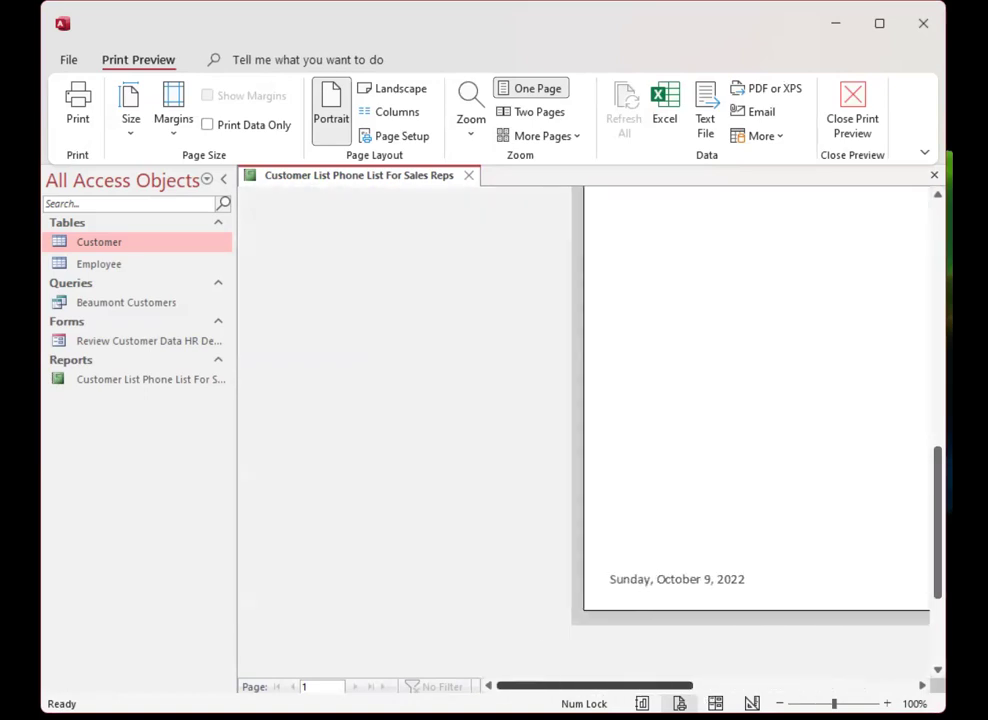
{"action": "scroll", "coordinate": [680, 400], "scroll_direction": "right", "scroll_amount": 10}
{"action": "scroll", "coordinate": [692, 675], "scroll_direction": "left", "scroll_amount": 8}
{"action": "scroll", "coordinate": [551, 410], "scroll_direction": "up", "scroll_amount": 5}
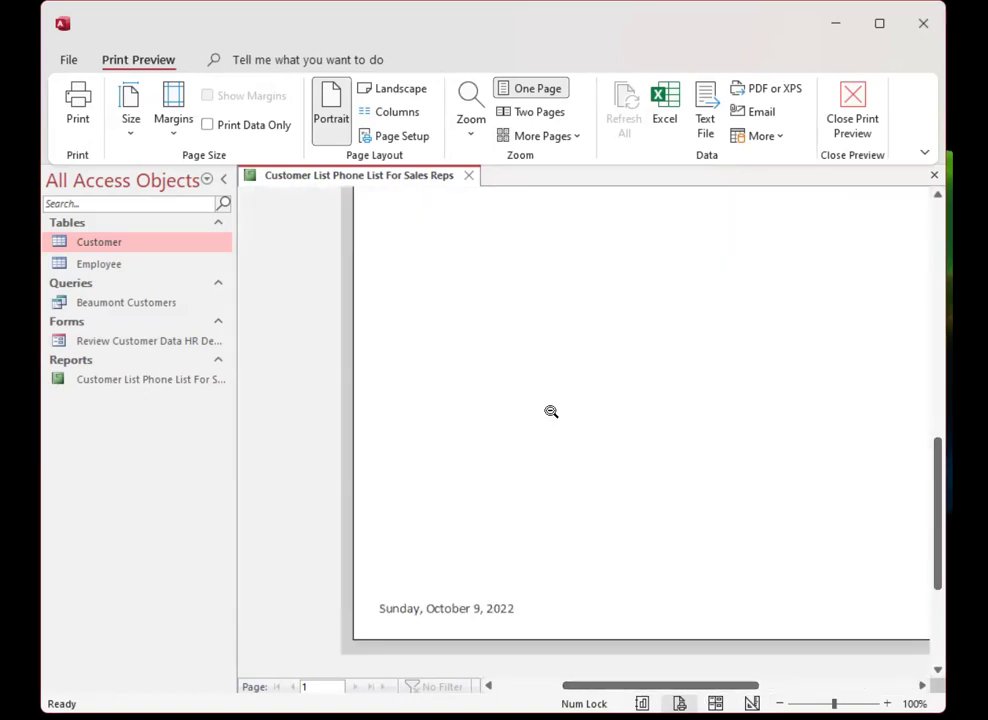
{"action": "scroll", "coordinate": [551, 410], "scroll_direction": "up", "scroll_amount": 1}
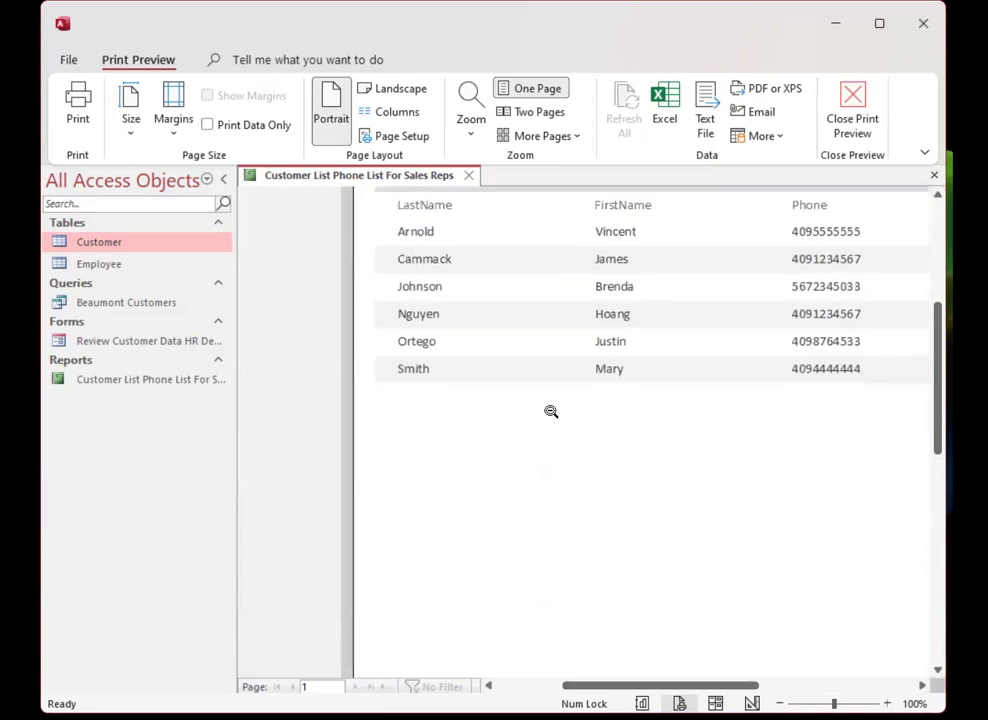
{"action": "scroll", "coordinate": [551, 410], "scroll_direction": "up", "scroll_amount": 3}
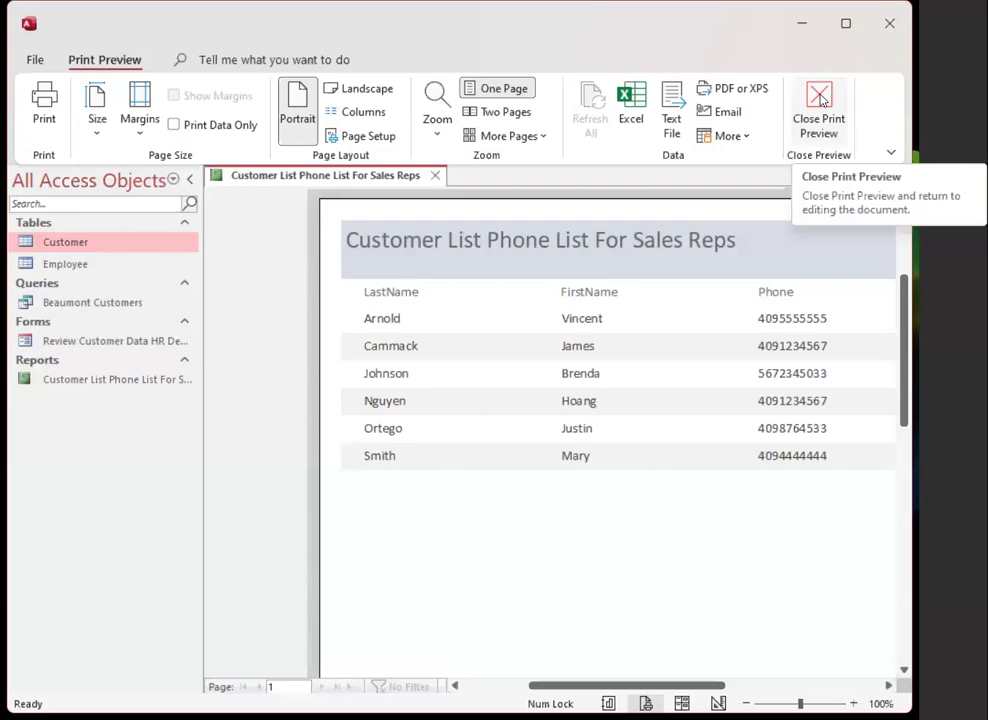
- Switch to Design View and change the LastName page-header label to 'Customer LastName'
{"action": "left_click", "coordinate": [853, 100]}
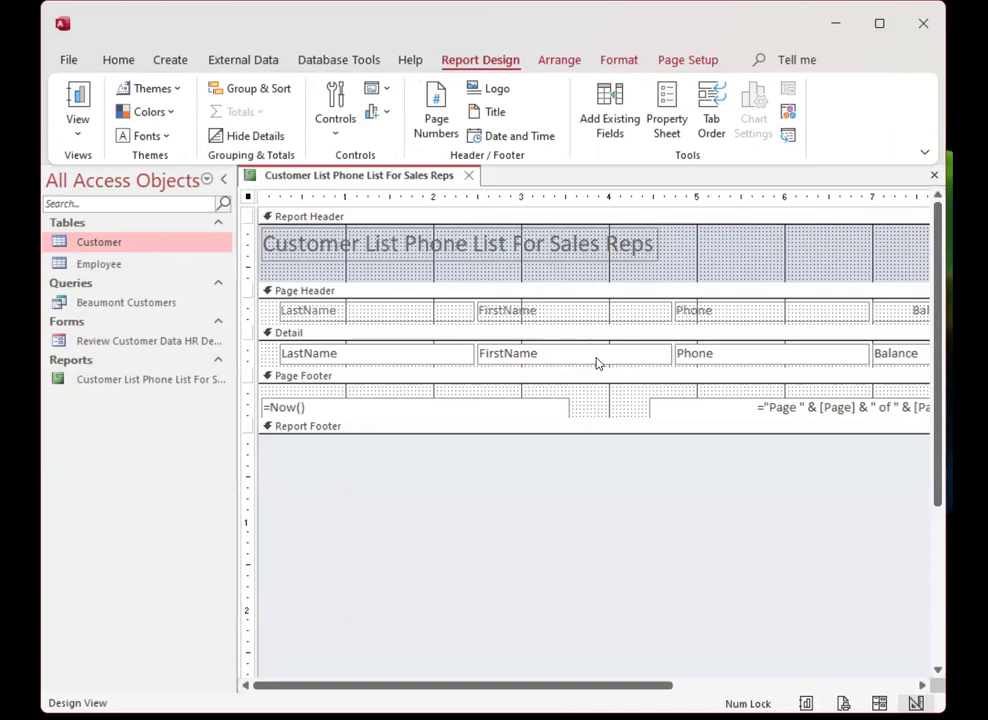
{"action": "left_click", "coordinate": [338, 313]}
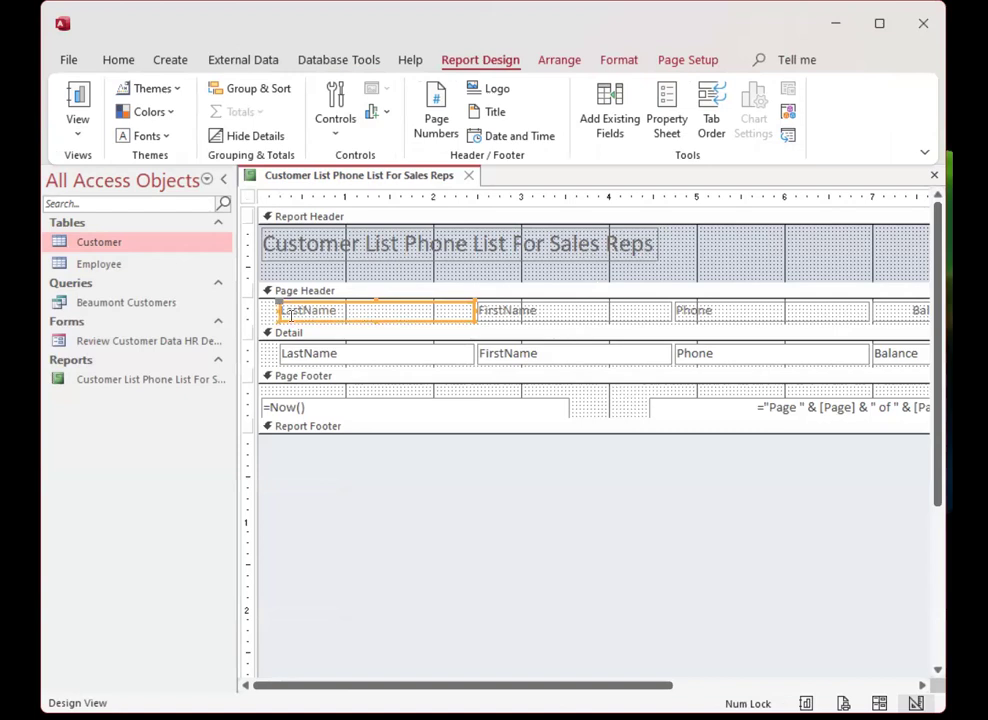
{"action": "left_click", "coordinate": [360, 297]}
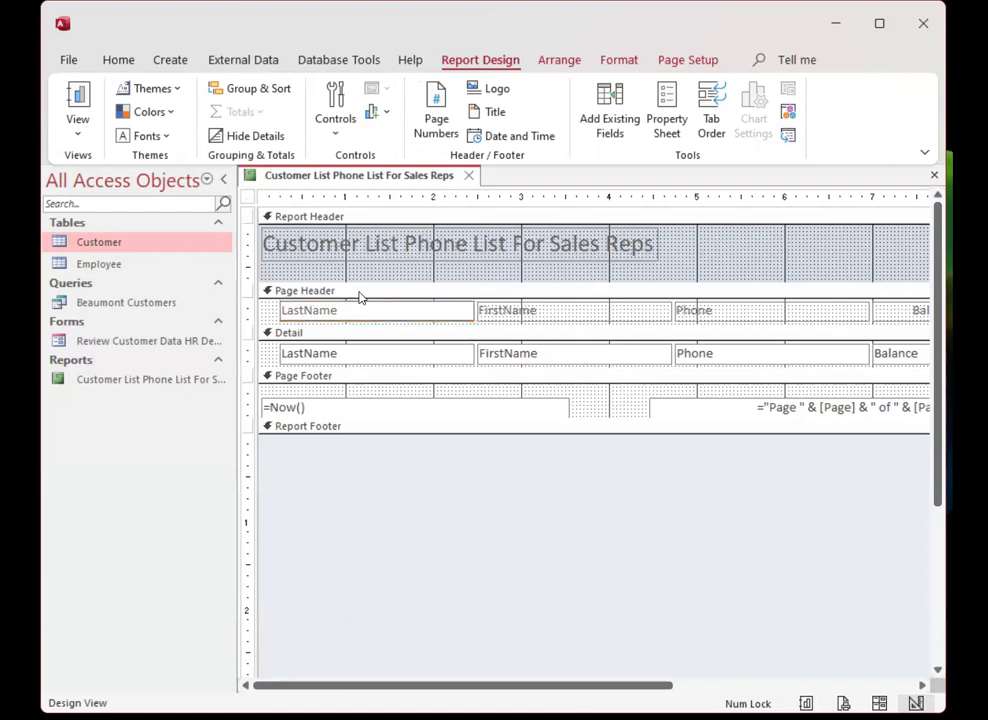
{"action": "type", "text": "CUs"}
{"action": "key", "text": "BackSpace"}
{"action": "key", "text": "BackSpace"}
{"action": "type", "text": "ustomer"}
{"action": "key", "text": "BackSpace"}
{"action": "key", "text": "BackSpace"}
{"action": "key", "text": "BackSpace"}
{"action": "key", "text": "BackSpace"}
{"action": "key", "text": "BackSpace"}
{"action": "key", "text": "BackSpace"}
{"action": "key", "text": "BackSpace"}
{"action": "key", "text": "BackSpace"}
{"action": "type", "text": "ustomer"}
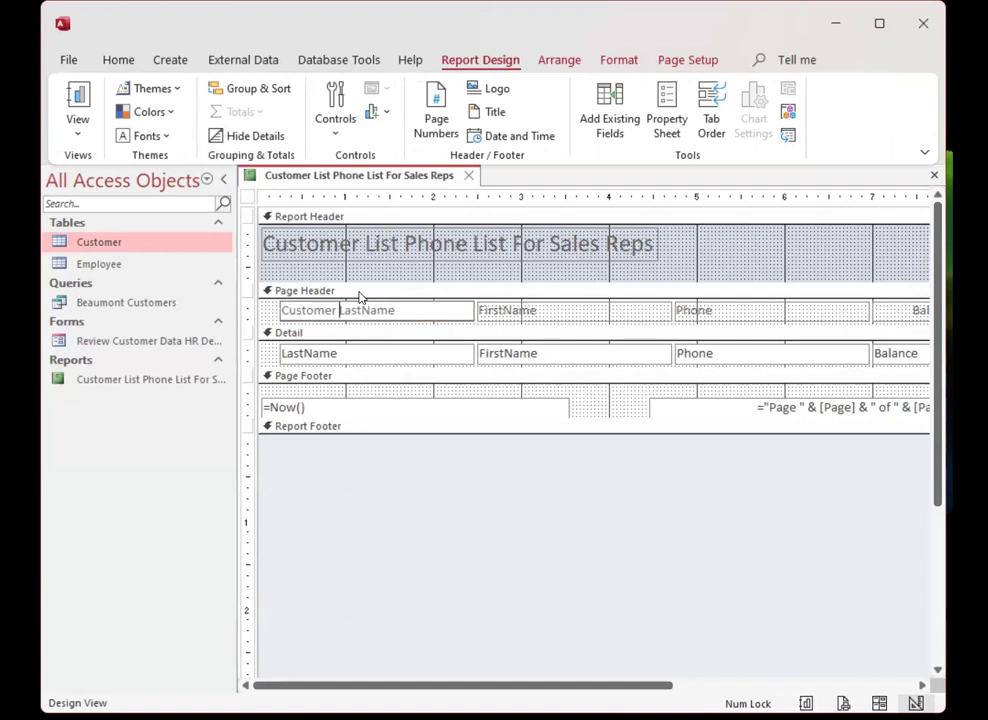